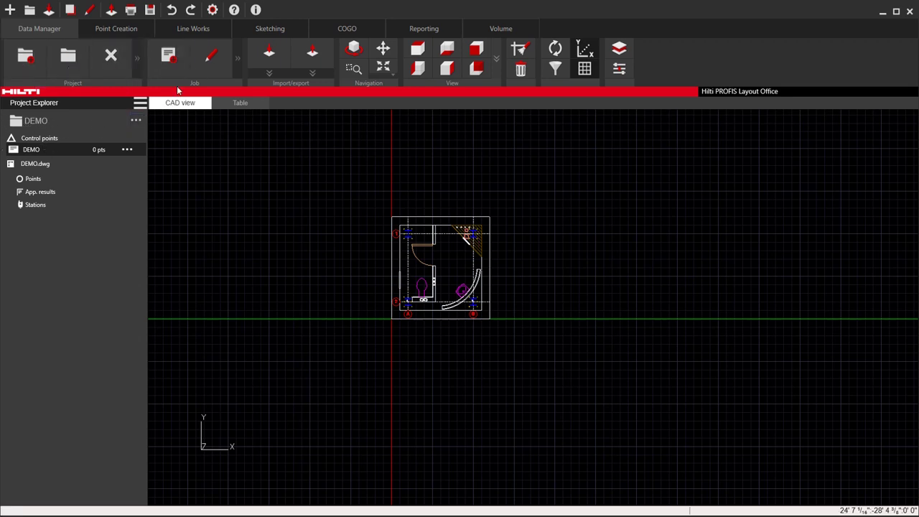
Create a new job named 1 in the DEMO project.
left_click(173, 61)
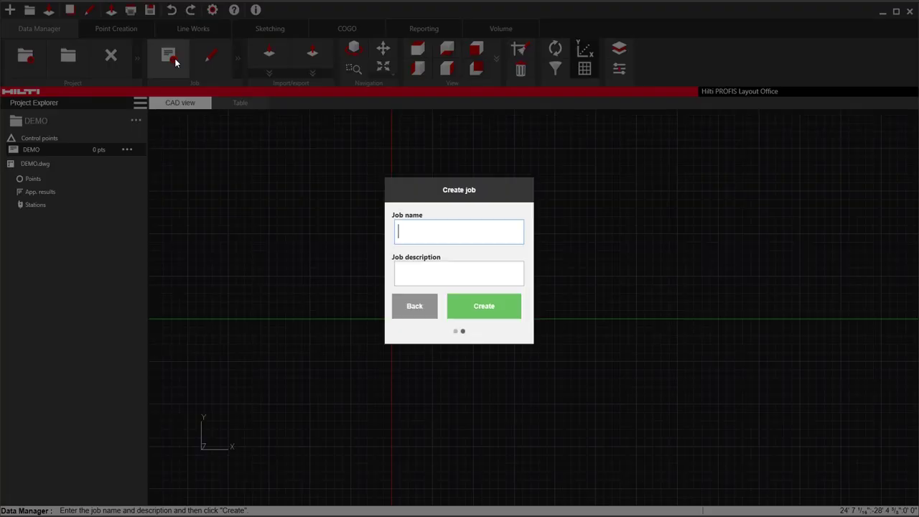
type("1")
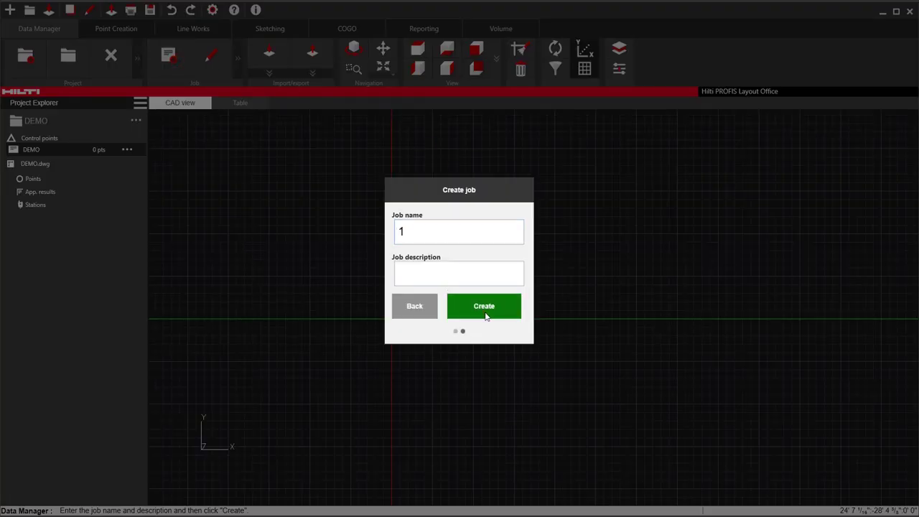
left_click(489, 310)
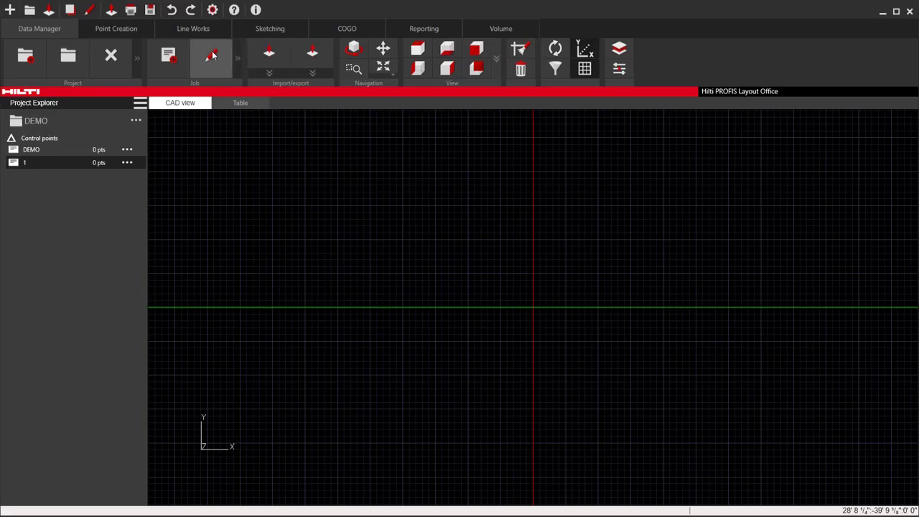
Create a second new job named main.
left_click(168, 55)
type("main")
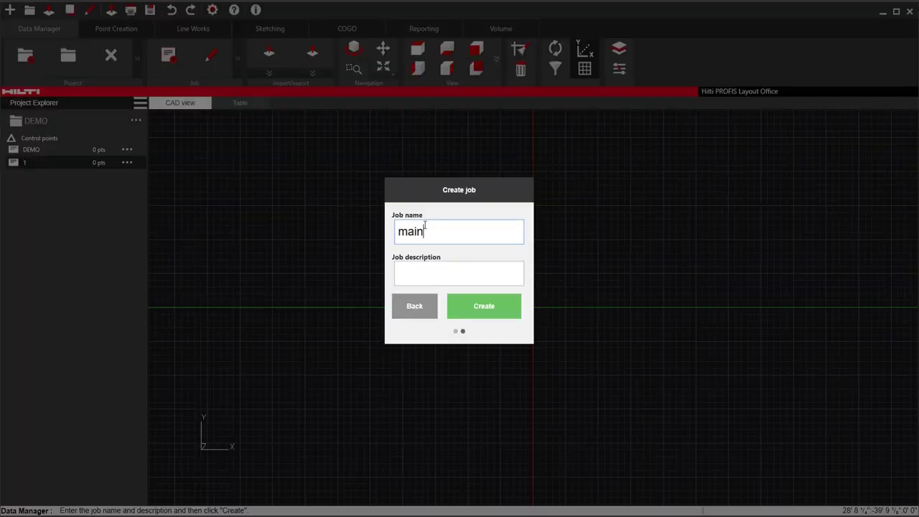
left_click(484, 309)
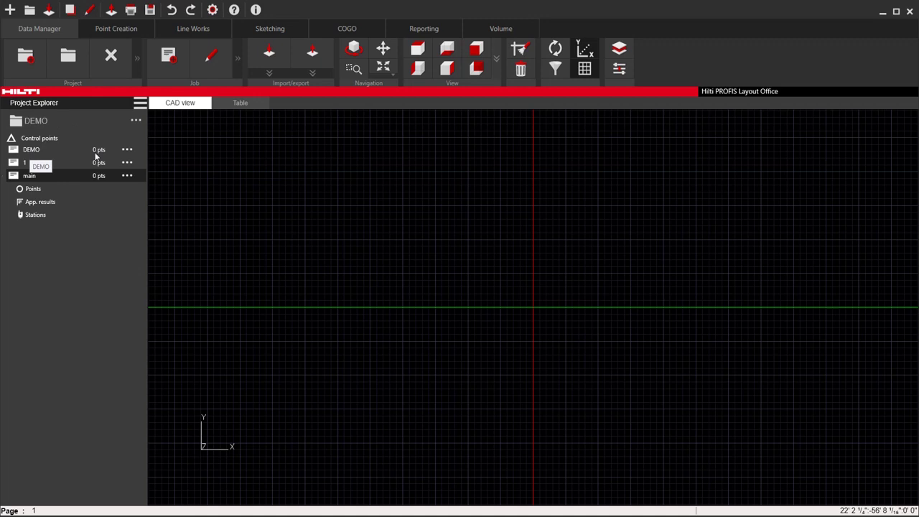
left_click_drag(95, 155, 96, 171)
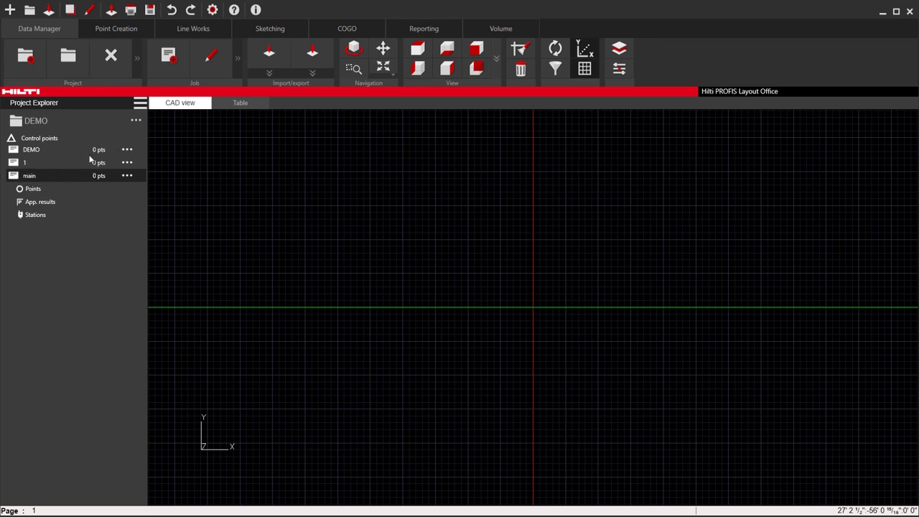
In the DEMO job, set point naming to Control point with prefix CP and place CP1 at the plan's top-left corner.
left_click(40, 151)
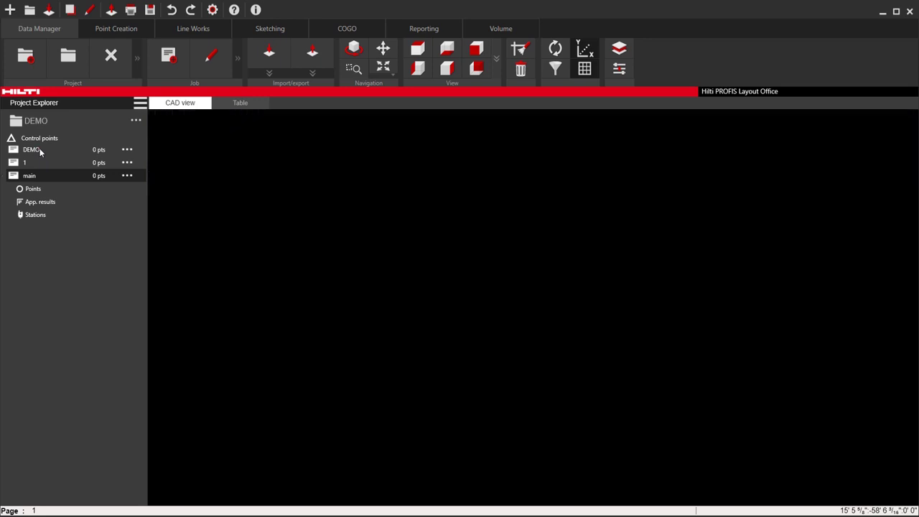
left_click(116, 29)
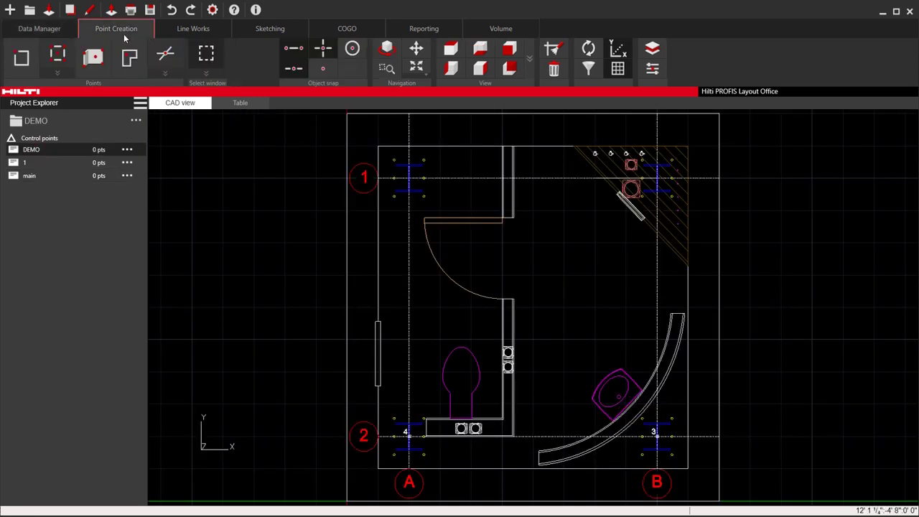
left_click(21, 58)
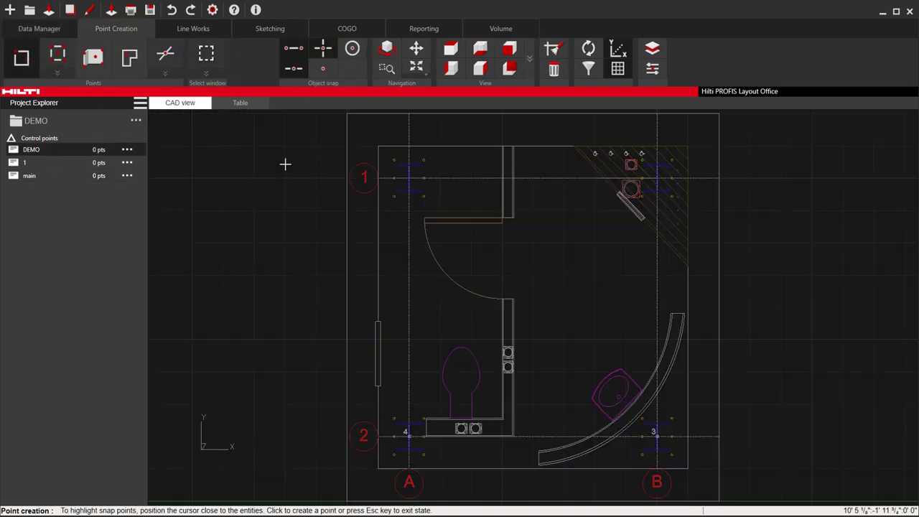
left_click(286, 163)
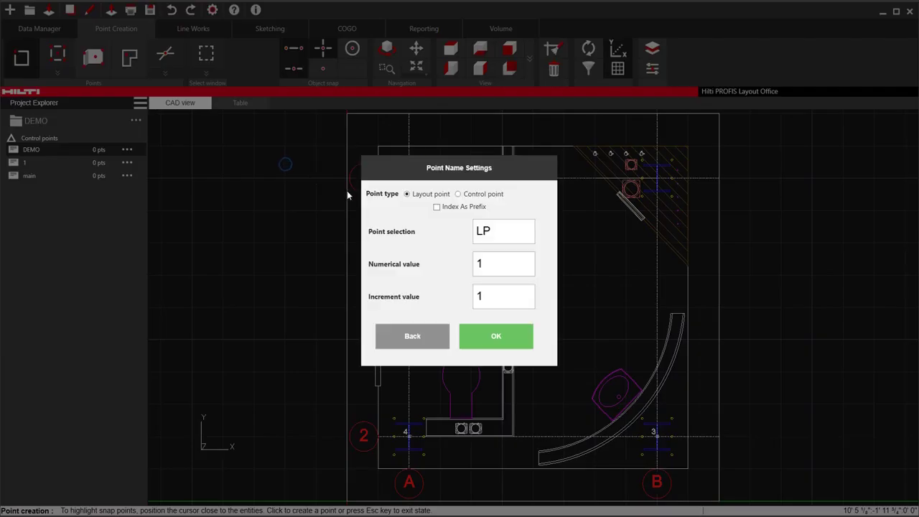
left_click(486, 195)
left_click(483, 331)
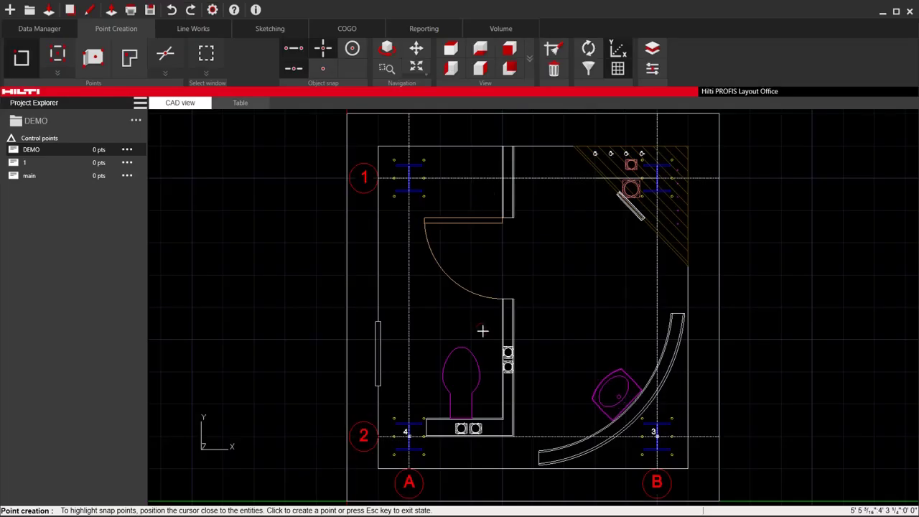
left_click(347, 114)
Open job 1, then switch to the main job.
scroll(308, 203, "down", 3)
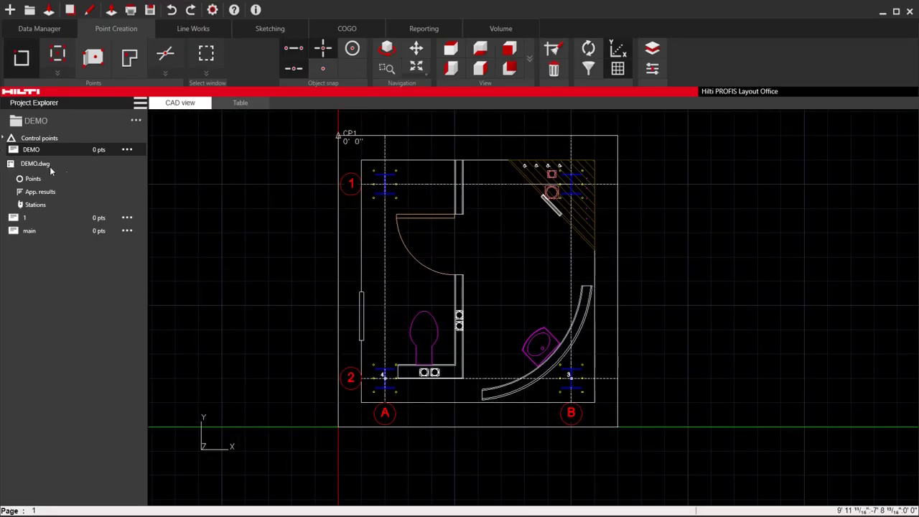
left_click(35, 219)
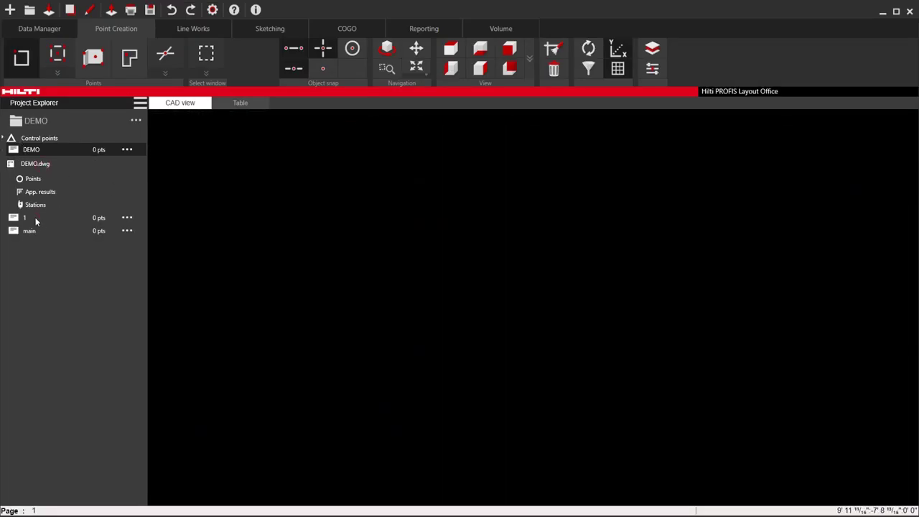
left_click(44, 217)
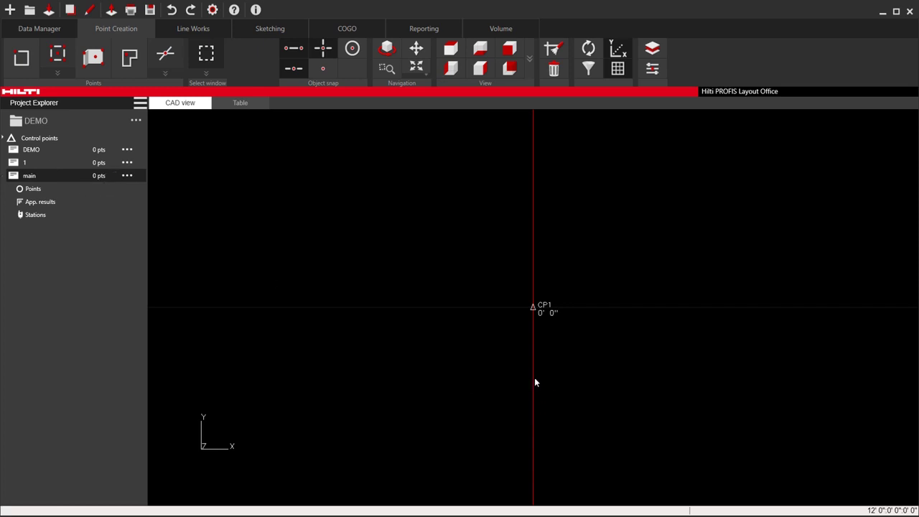
Delete the main job and confirm the deletion.
left_click(125, 176)
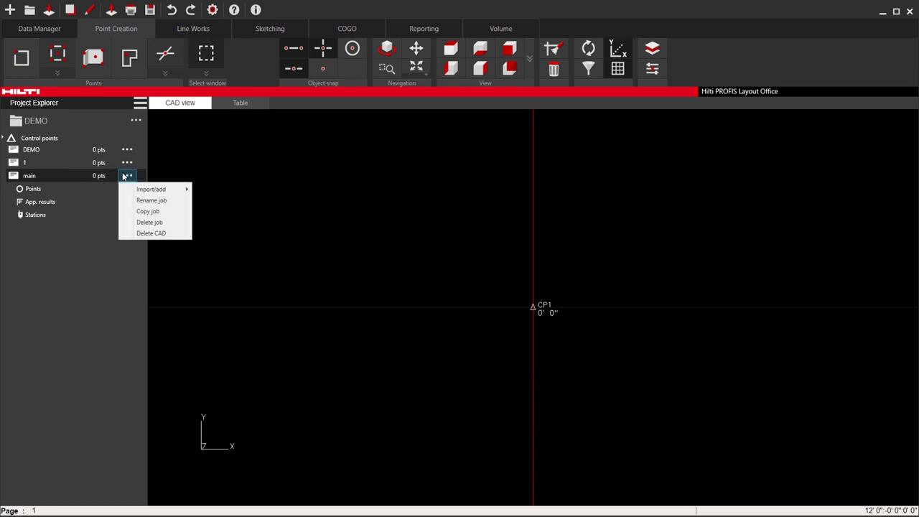
left_click(156, 230)
left_click(472, 298)
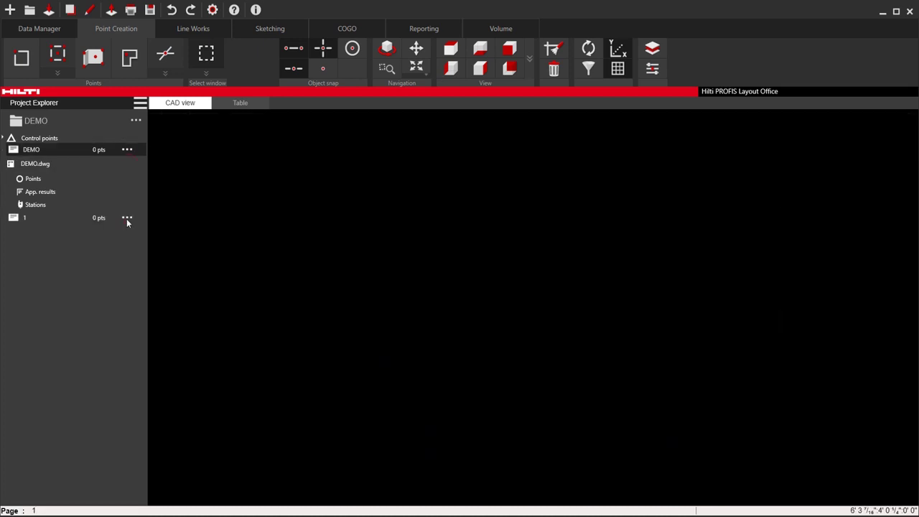
Delete job 1 and confirm the deletion.
left_click(127, 163)
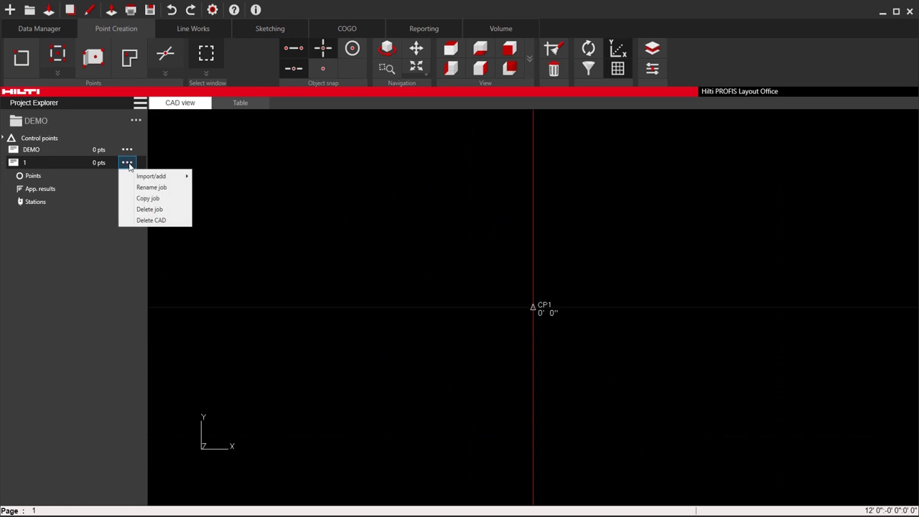
left_click(165, 209)
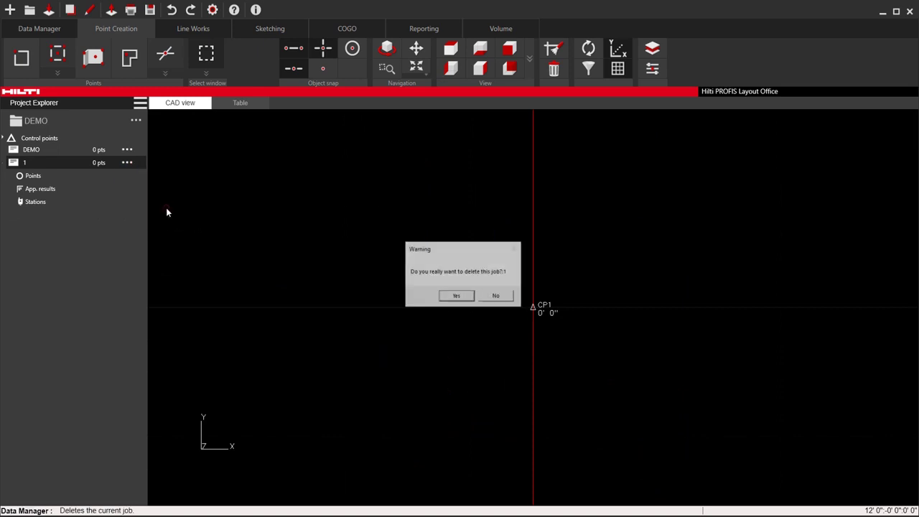
left_click(457, 298)
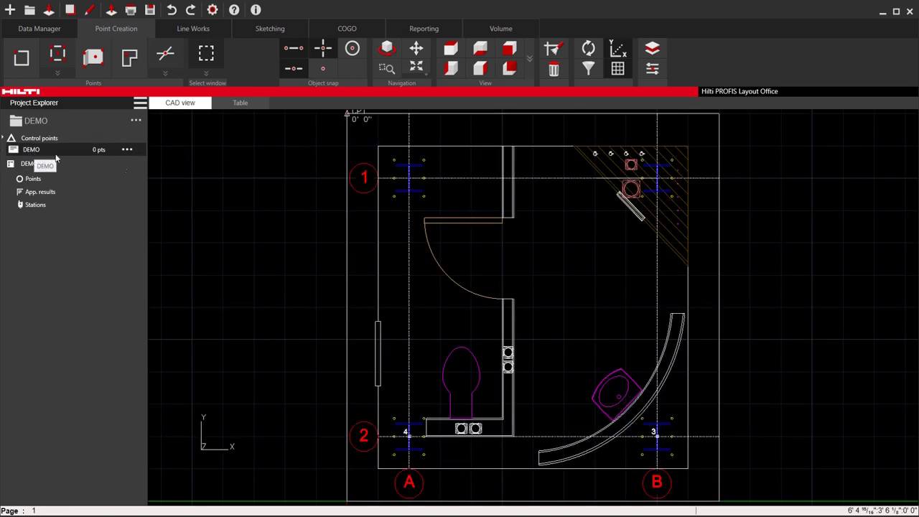
Start single-point placement with snapping to drawing geometry turned on.
scroll(299, 173, "down", 3)
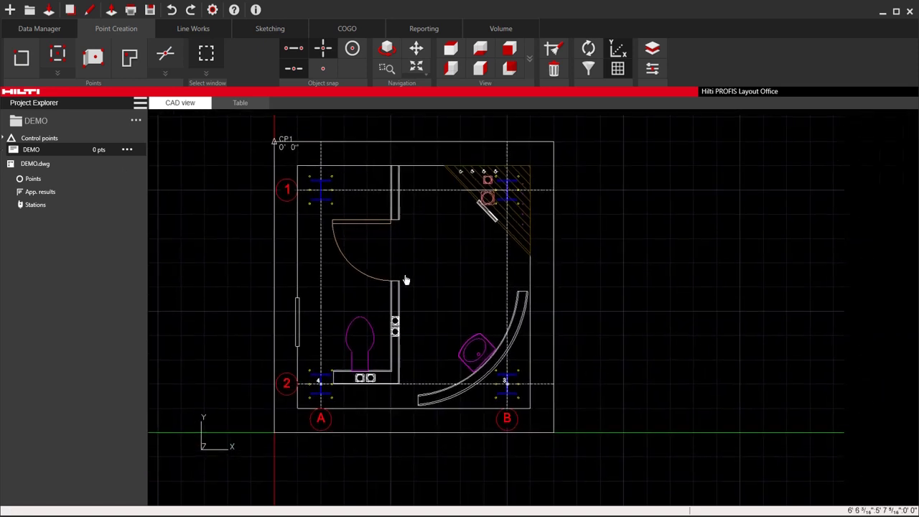
scroll(405, 280, "up", 1)
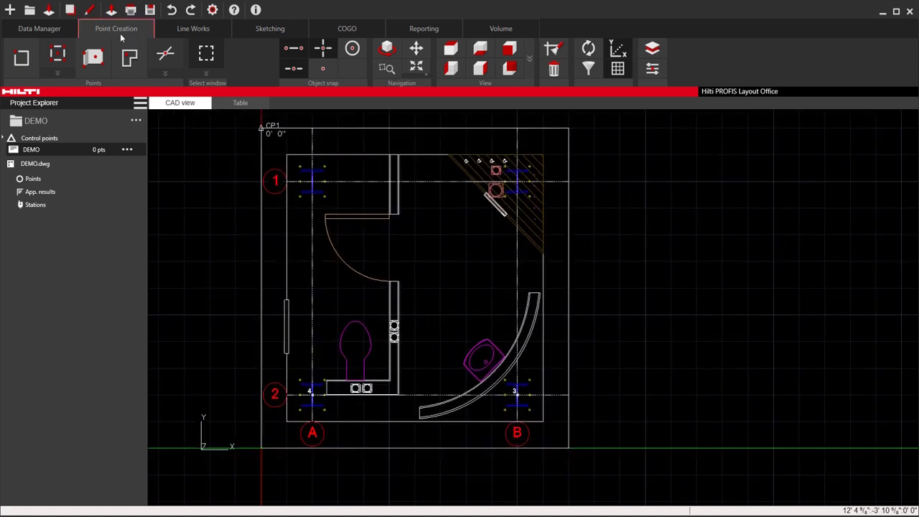
left_click(22, 60)
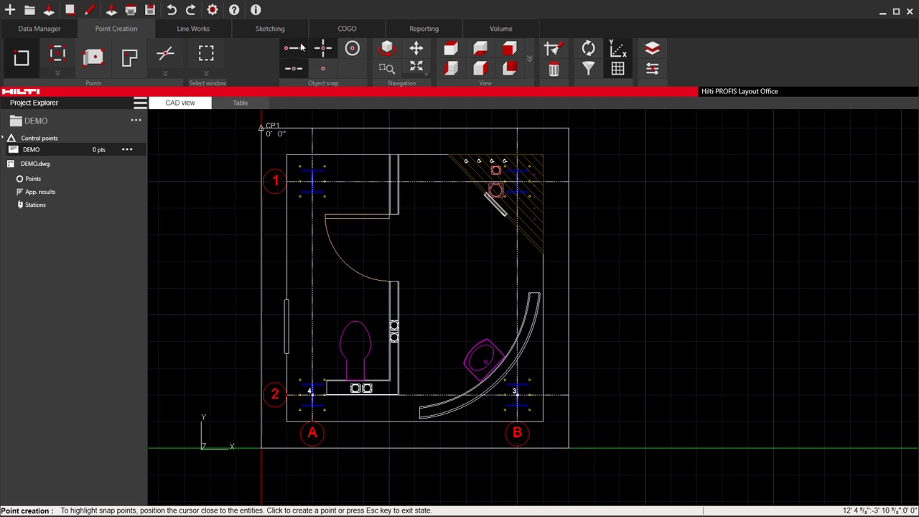
left_click(352, 49)
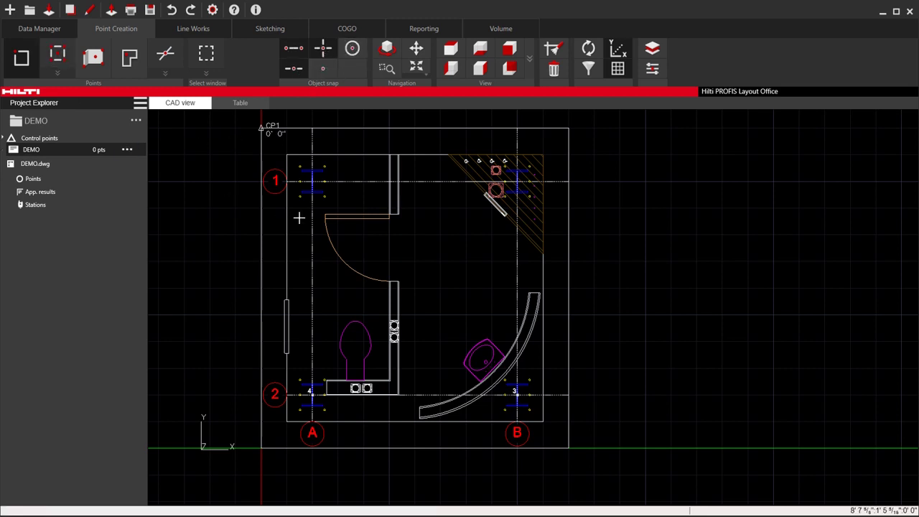
Place control points CP2, CP3 and CP4 at the top-right, bottom-right and bottom-left corners.
left_click(569, 128)
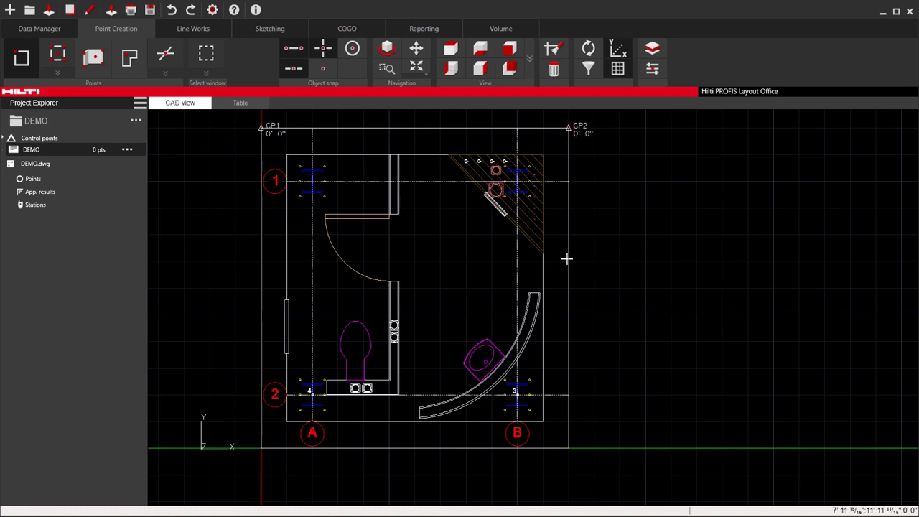
left_click(569, 448)
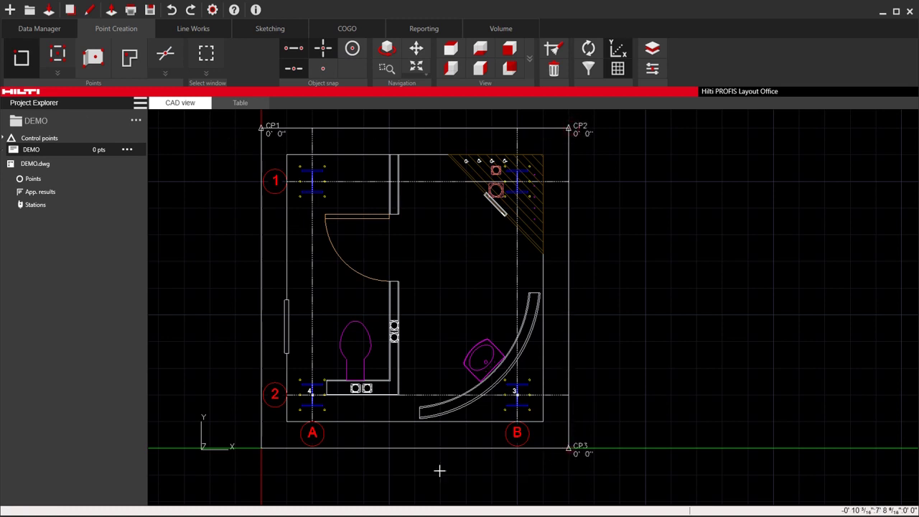
left_click(261, 448)
scroll(311, 179, "up", 10)
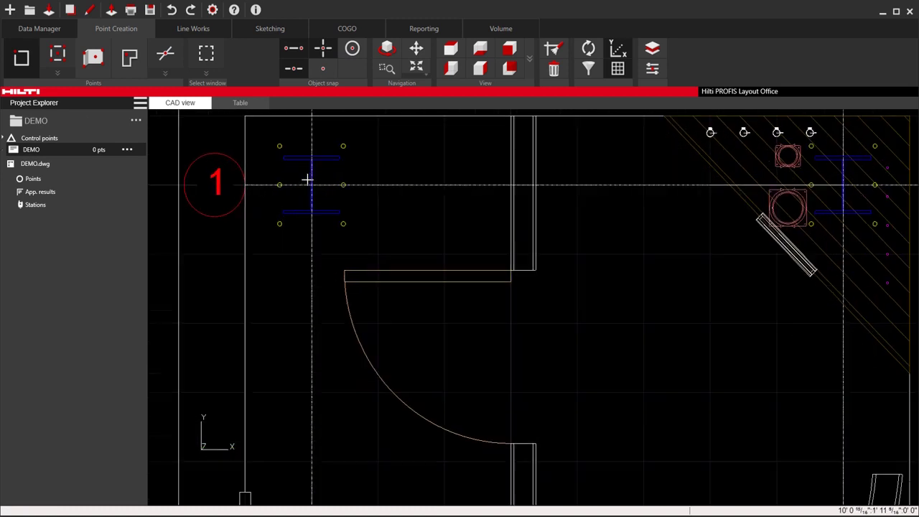
scroll(323, 207, "down", 8)
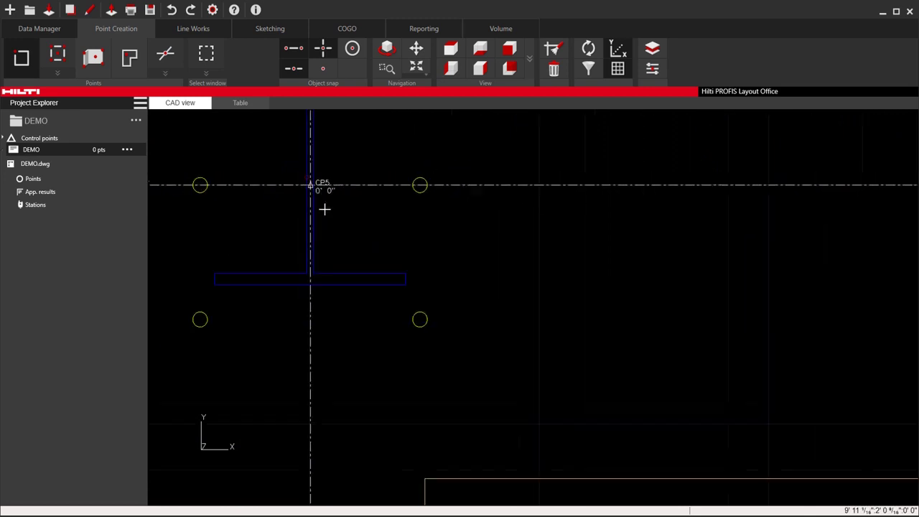
scroll(607, 237, "up", 8)
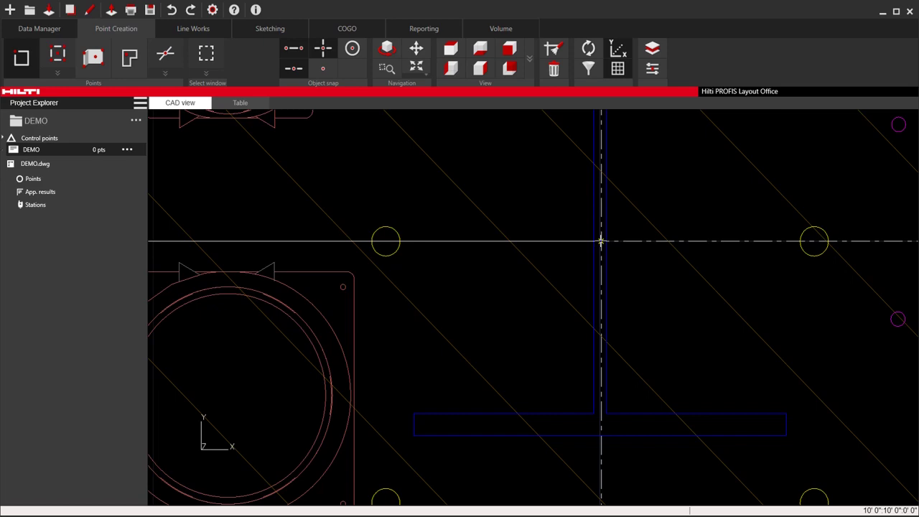
scroll(602, 242, "up", 2)
scroll(599, 251, "down", 6)
scroll(580, 266, "down", 8)
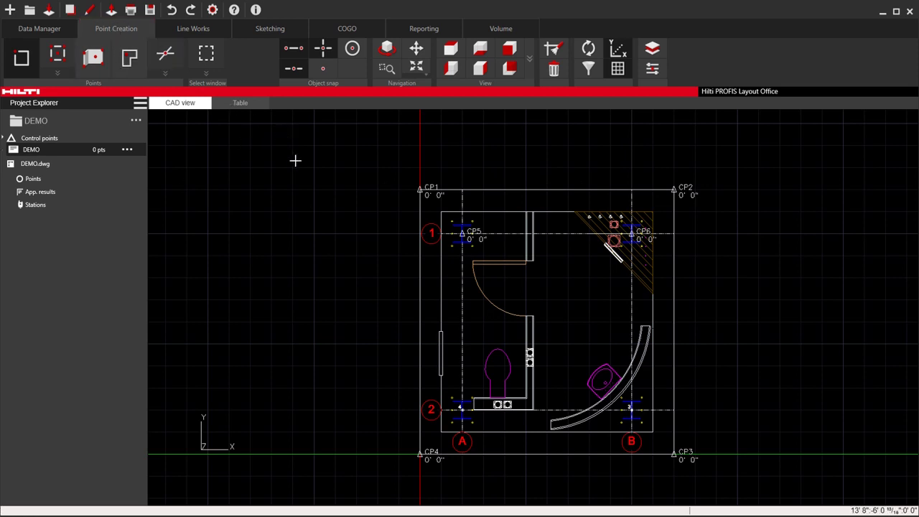
Switch the point name settings to Layout point naming.
left_click(519, 163)
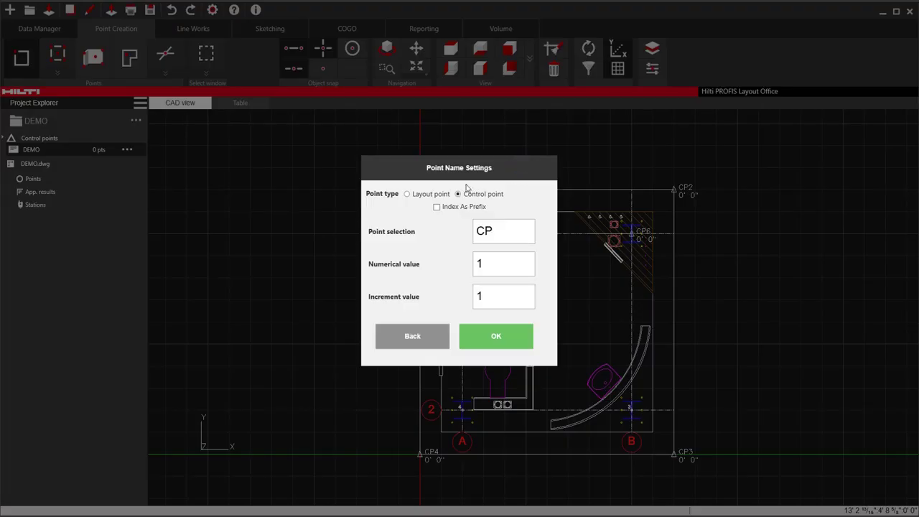
left_click(408, 194)
left_click(499, 349)
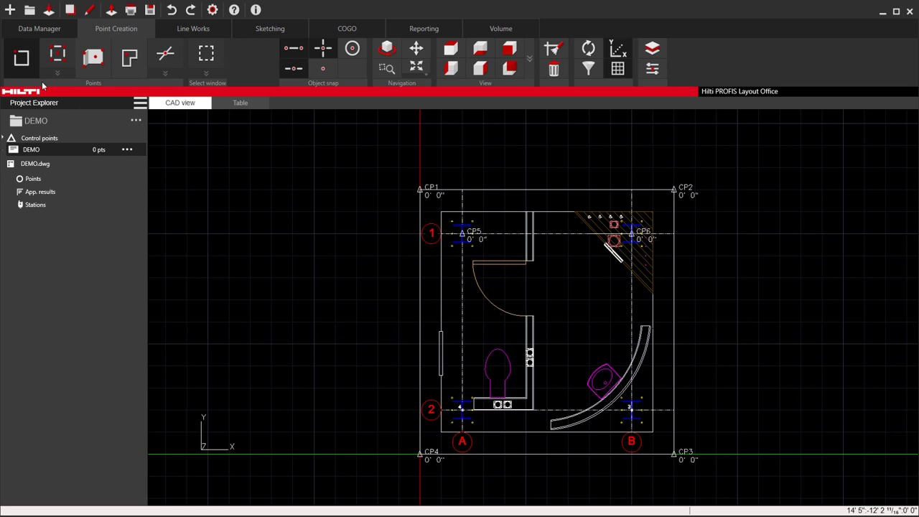
Place LP1–LP7 at the door wall corners, curved-wall ends, door arc end, gridline 2 and interior wall end.
left_click(525, 260)
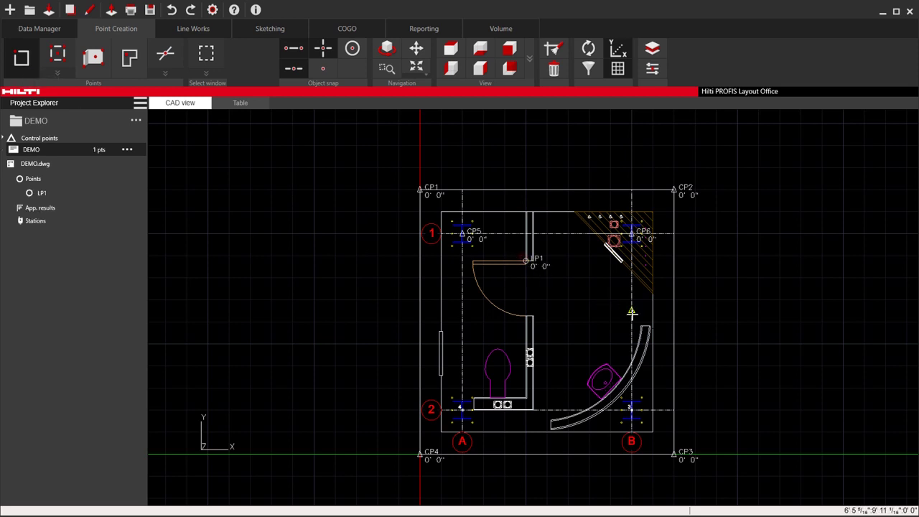
left_click(641, 326)
left_click(553, 428)
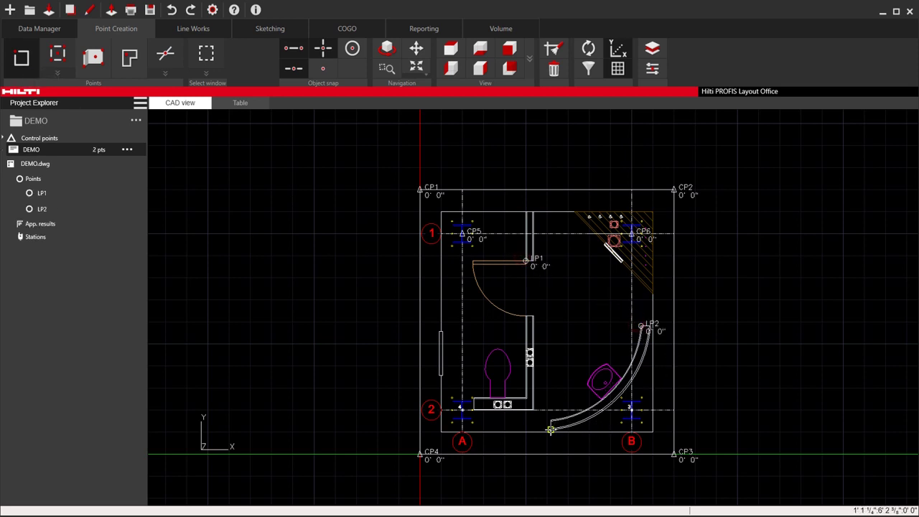
left_click(532, 316)
left_click(473, 260)
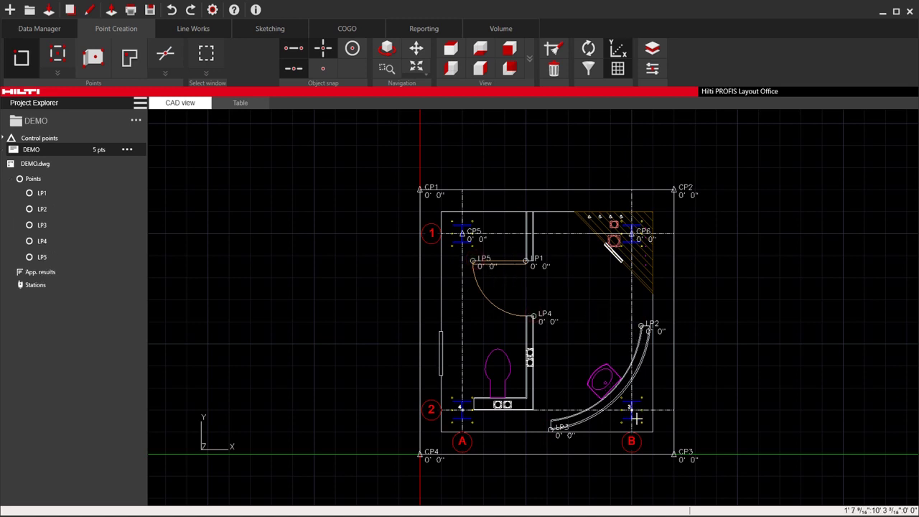
left_click(652, 409)
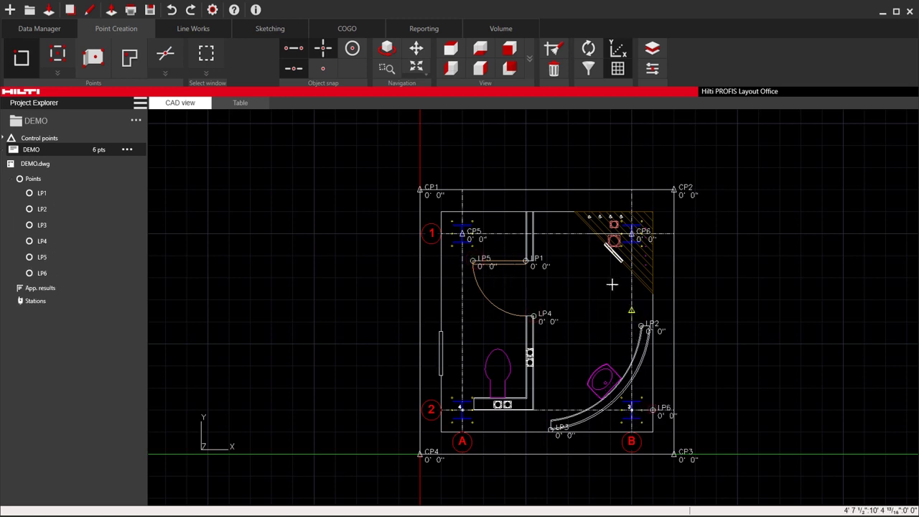
left_click(526, 211)
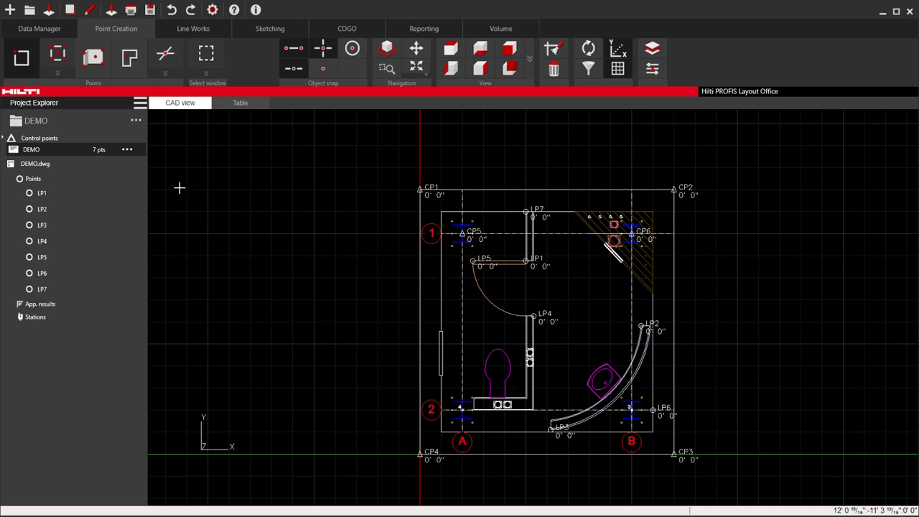
left_click(45, 36)
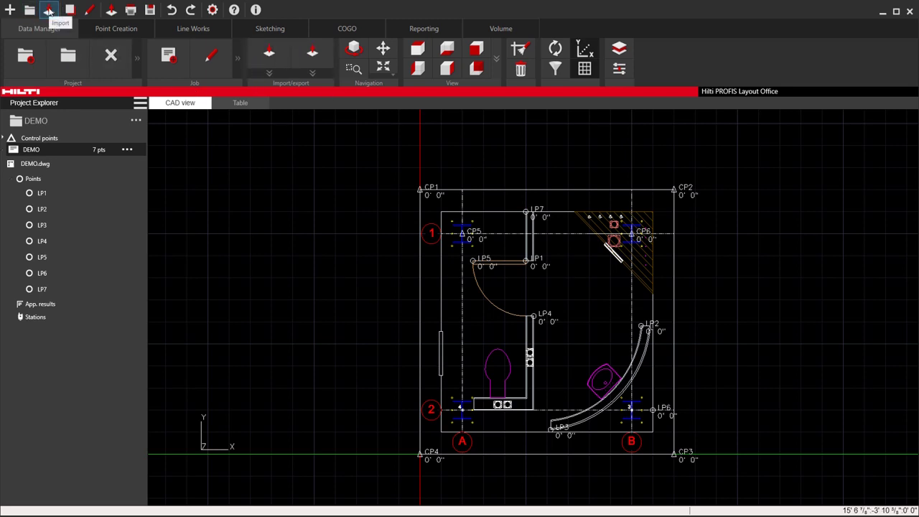
left_click(269, 66)
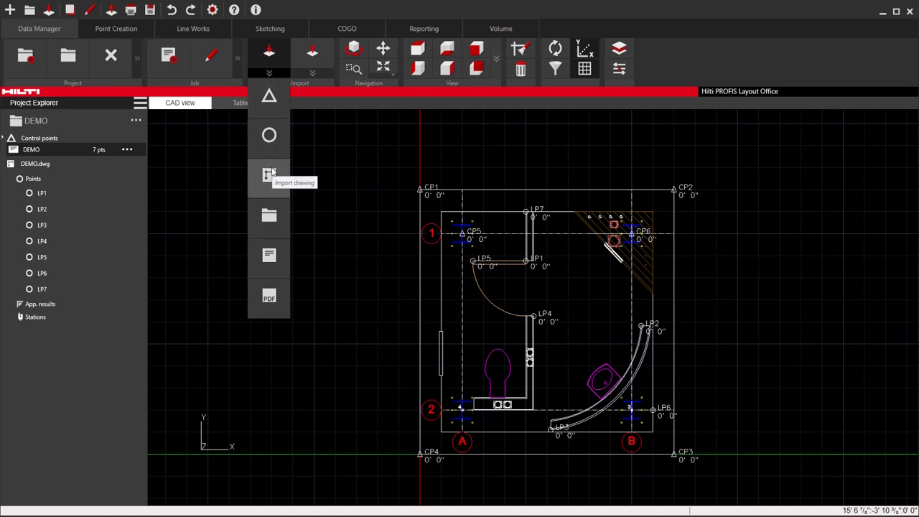
left_click(269, 175)
left_click(465, 302)
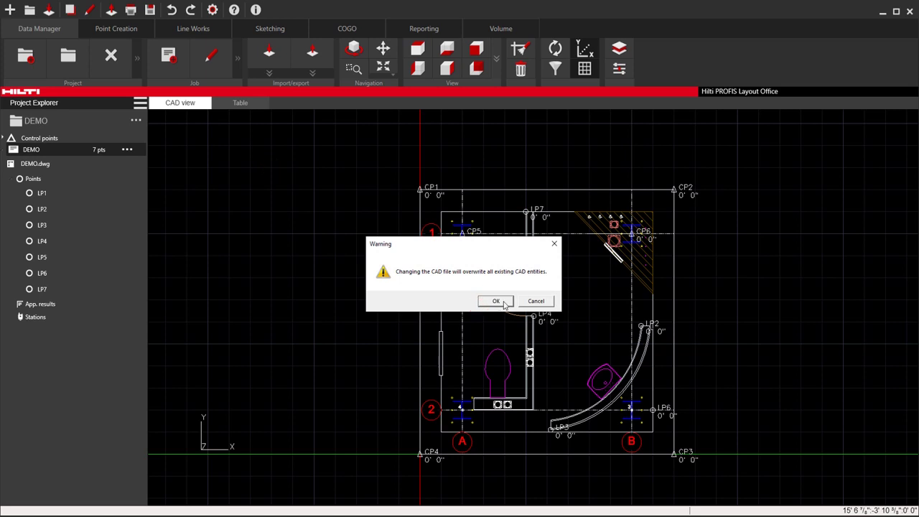
left_click(508, 304)
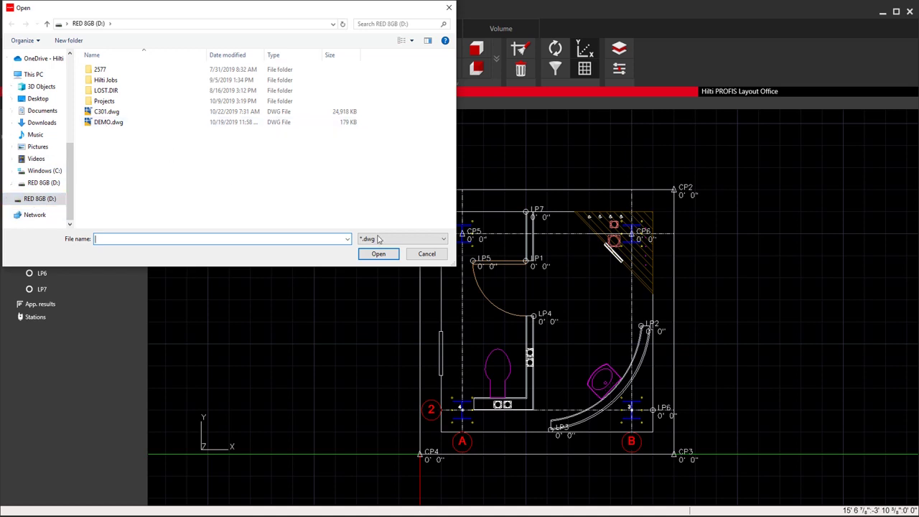
left_click(427, 255)
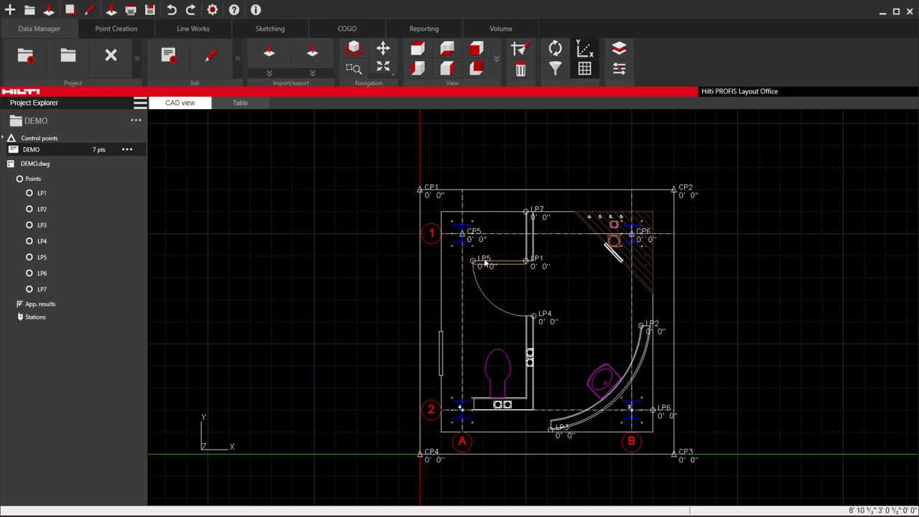
left_click(269, 56)
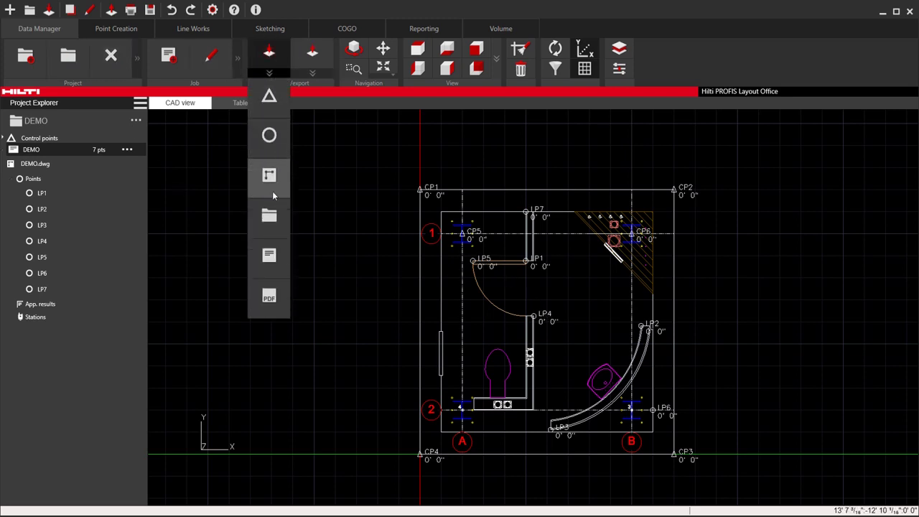
left_click(54, 9)
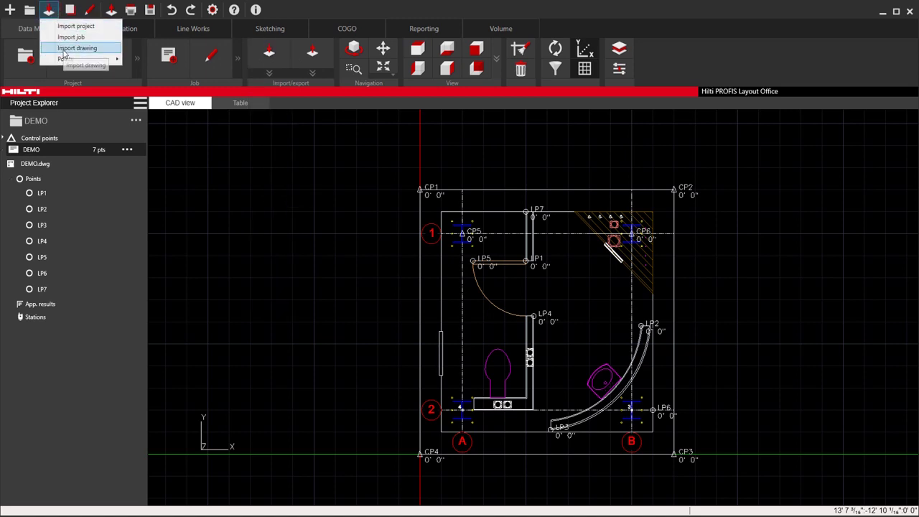
left_click(202, 154)
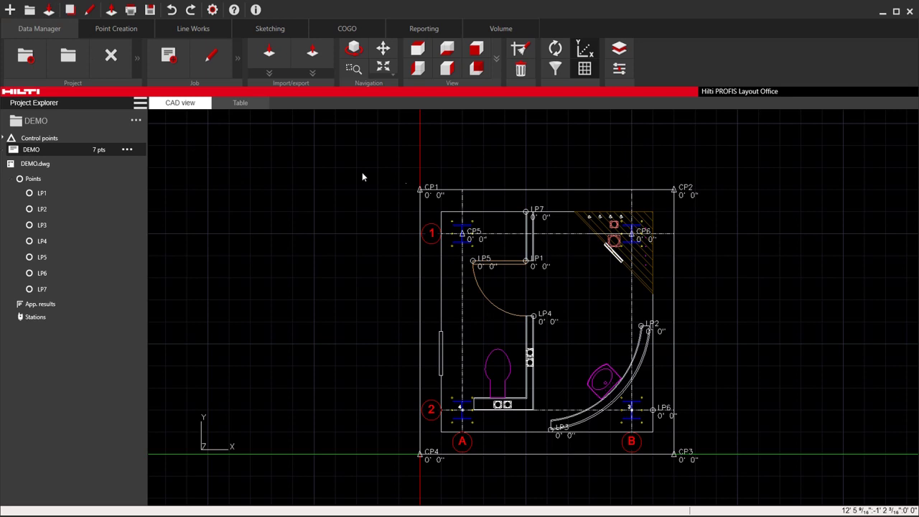
left_click(133, 27)
Choose Export project so Save As proposes DEMO.hpl30 as the file name.
left_click(23, 59)
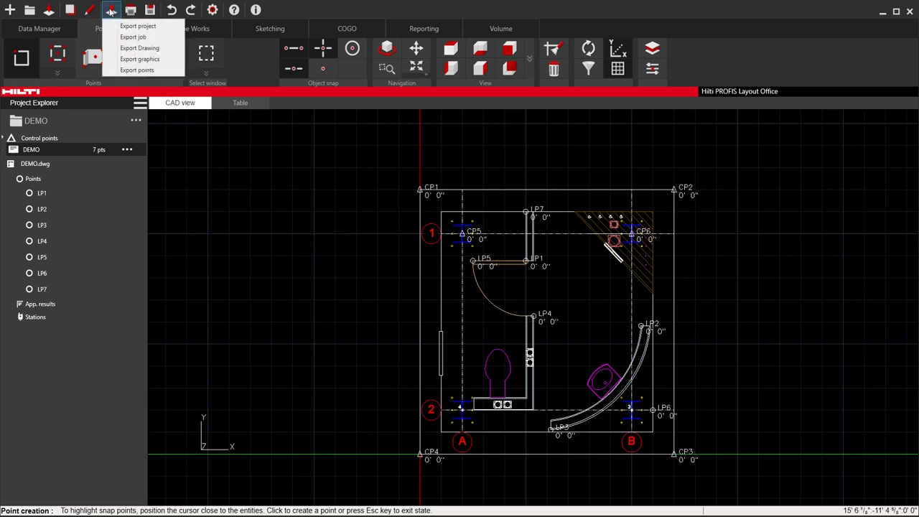
mouse_move(111, 10)
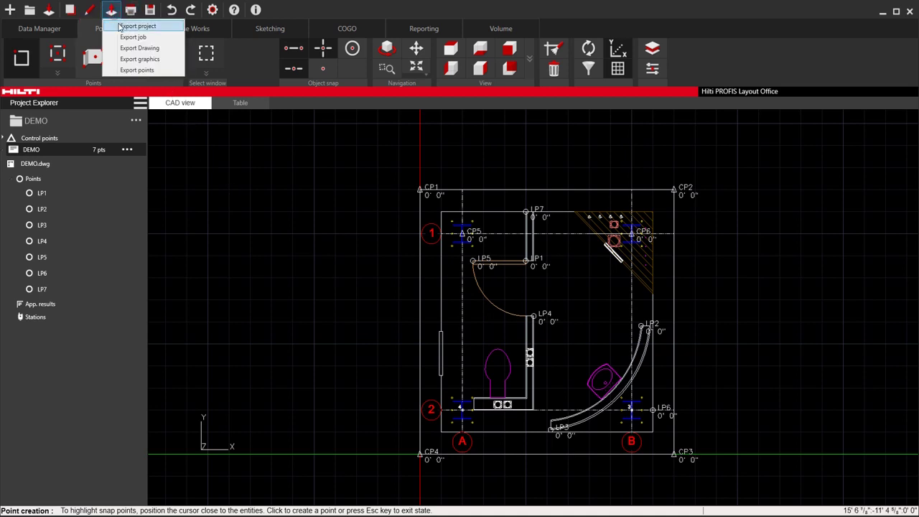
left_click(141, 27)
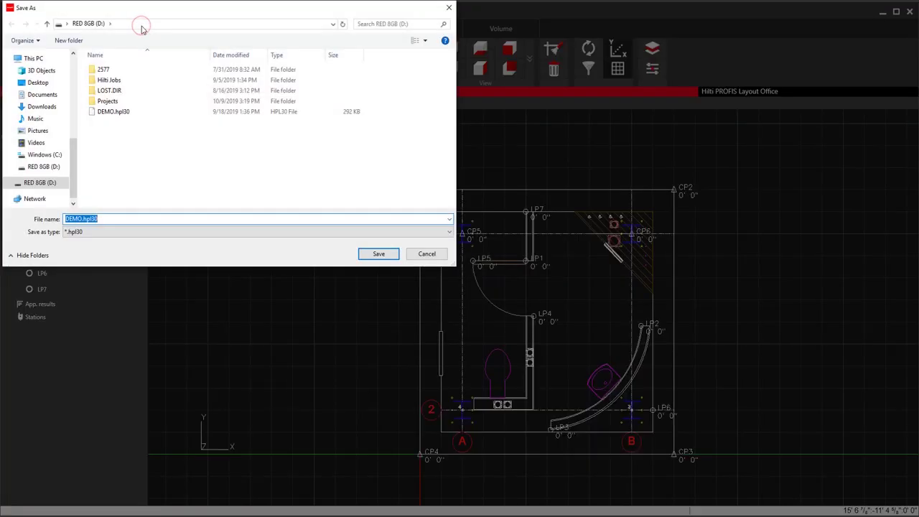